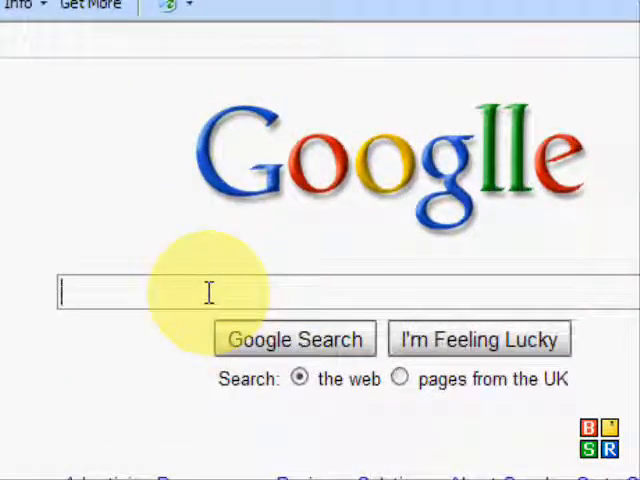
text(prism)
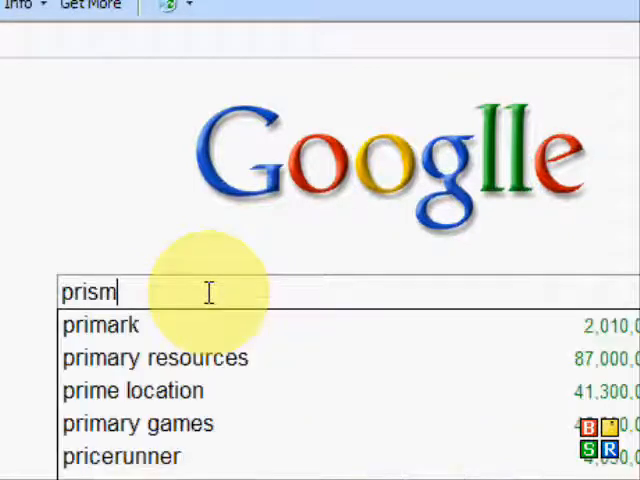
text( vis)
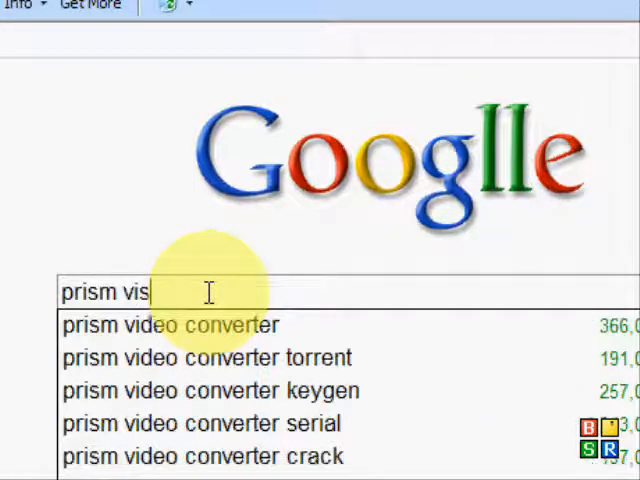
Step: Run a Google search for 'prism video converter' from the suggestions
key(BackSpace)
text(deo convert)
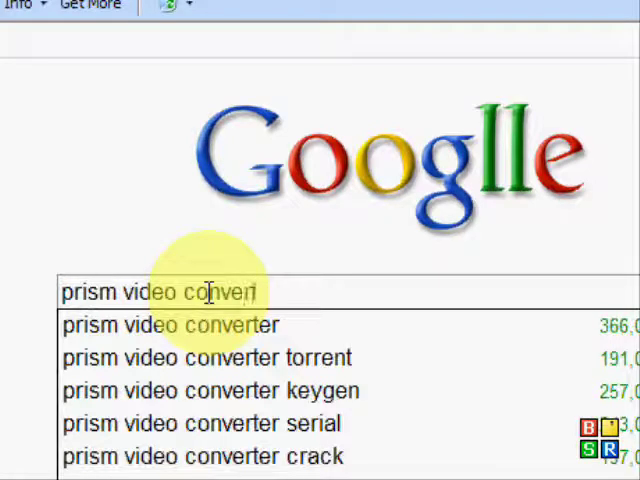
key(Down)
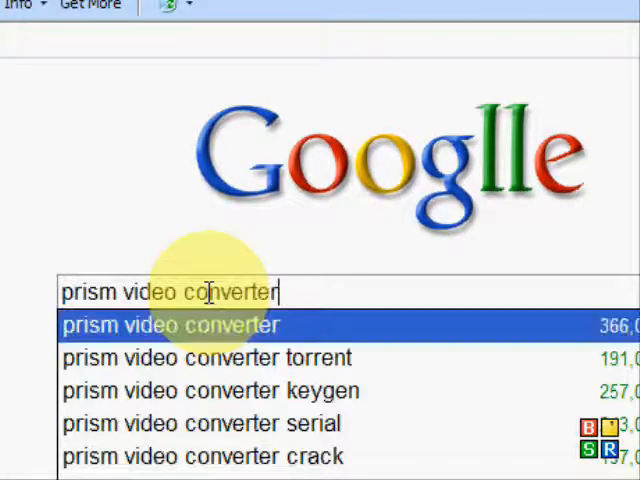
key(Return)
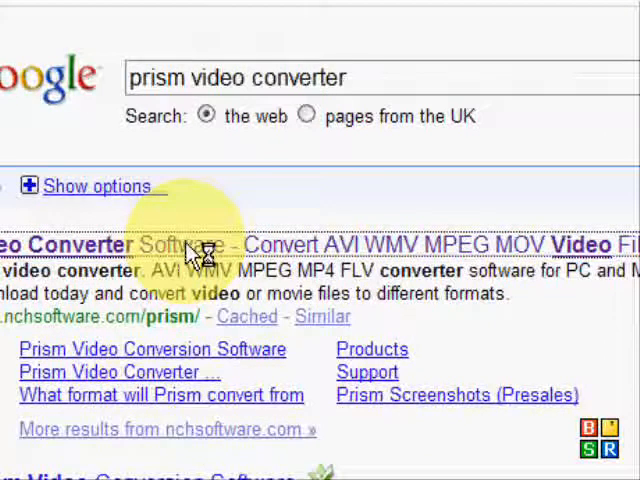
Step: Visit the NCH Prism download page, close the browser and launch Prism from the desktop
click(200, 252)
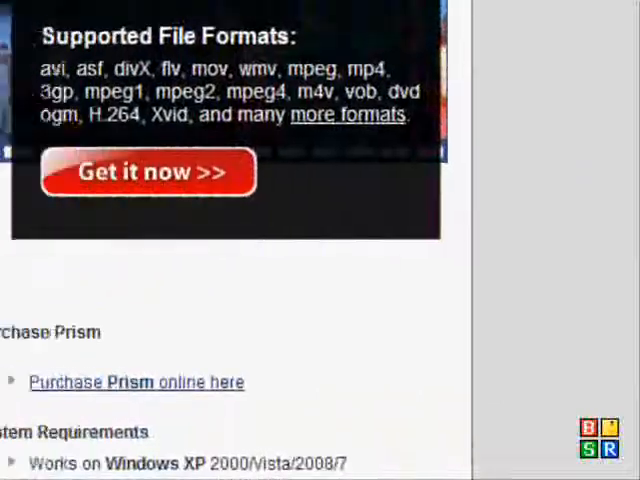
click(200, 172)
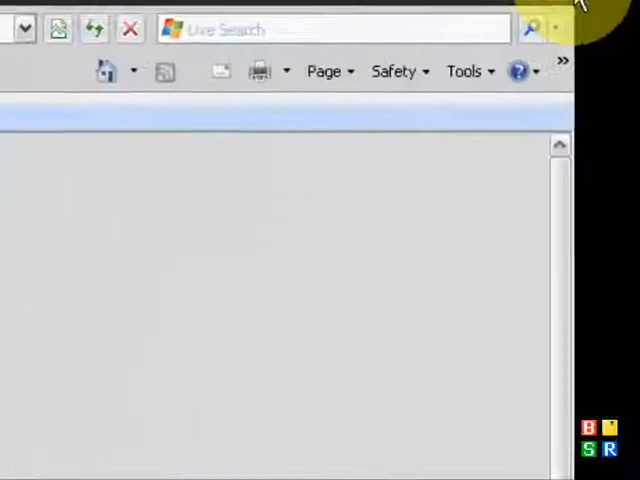
click(580, 8)
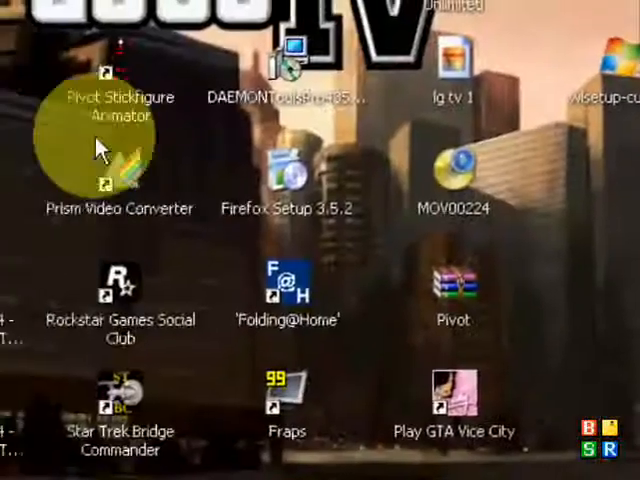
double_click(120, 180)
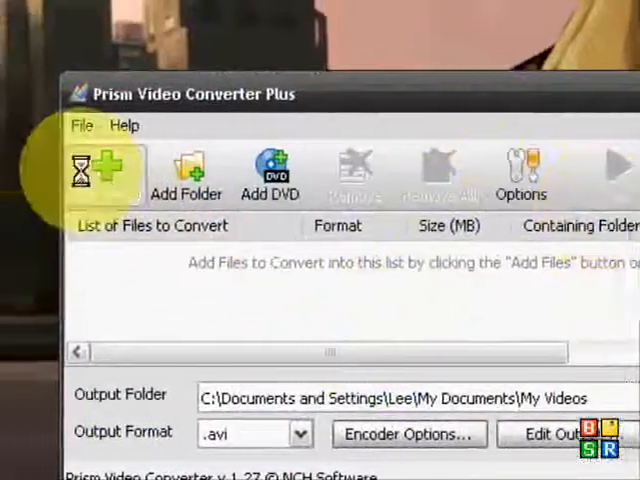
Step: Add the MOV00224 MP4 clip from the Desktop to the conversion list
click(95, 170)
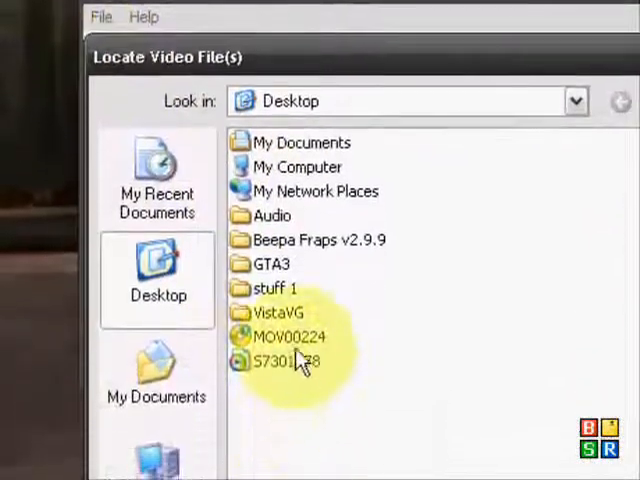
double_click(290, 340)
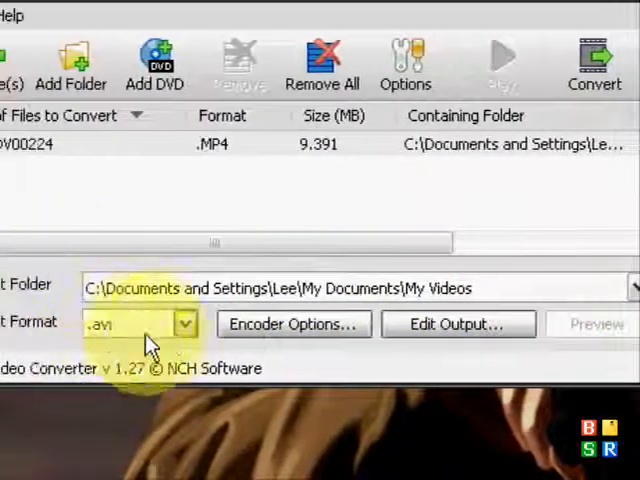
click(184, 323)
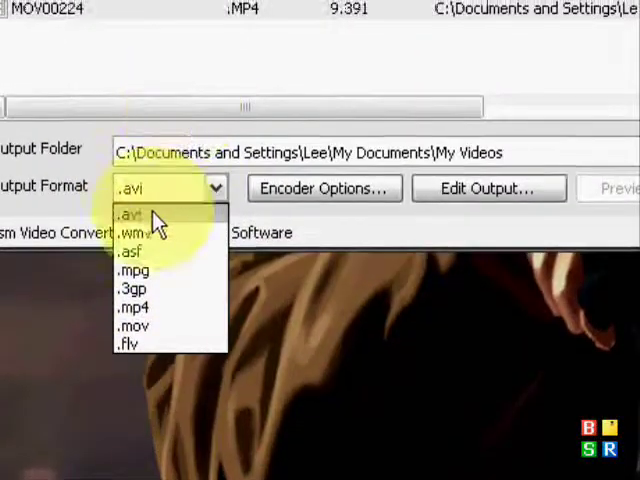
click(150, 214)
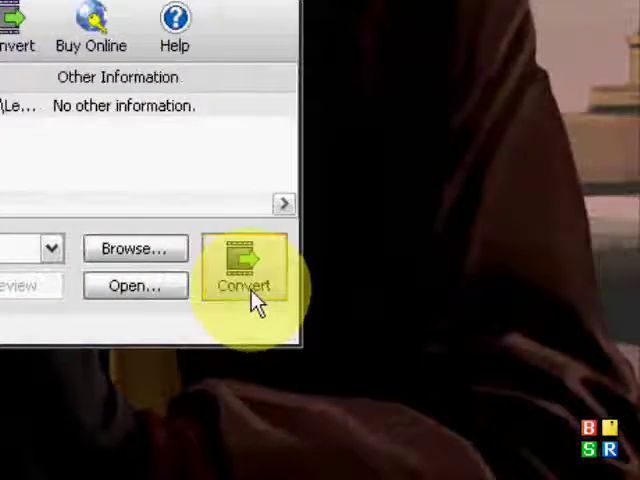
Step: Convert MOV00224 to AVI in My Videos, overwriting the existing MOV00224.avi
click(245, 280)
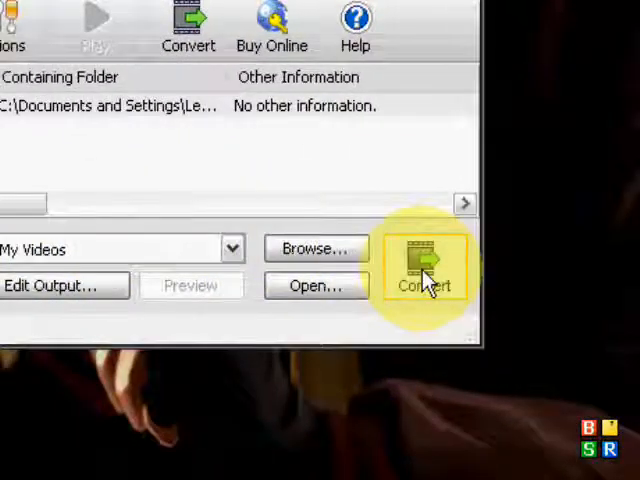
click(424, 268)
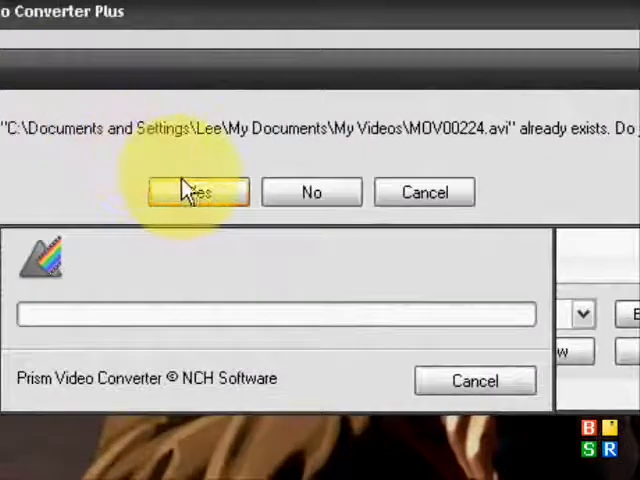
click(194, 195)
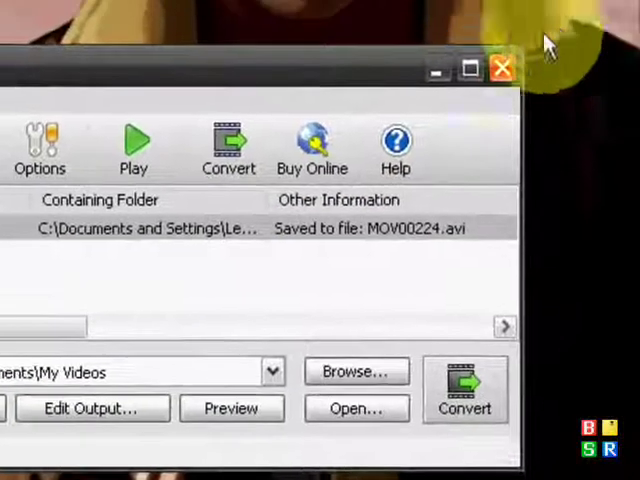
Step: Close Prism and browse via Start > My Documents into the My Videos folder
click(503, 69)
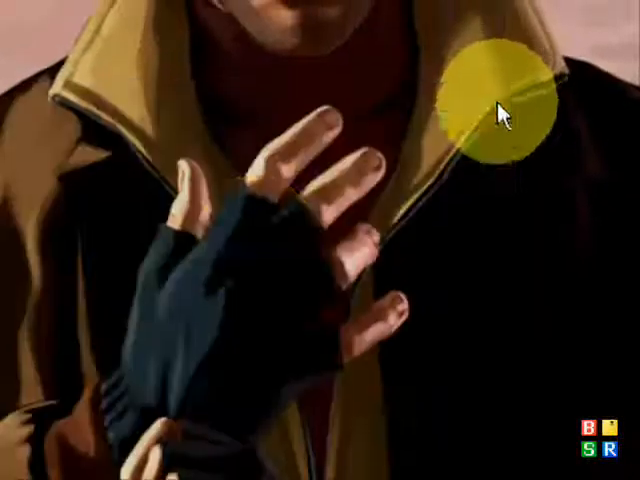
click(30, 388)
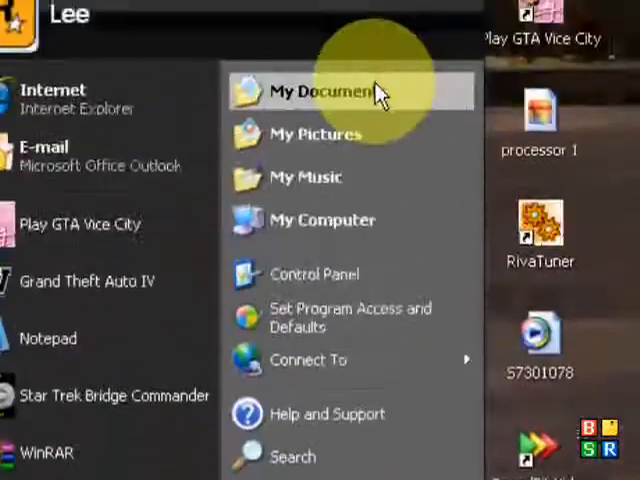
click(375, 92)
double_click(150, 205)
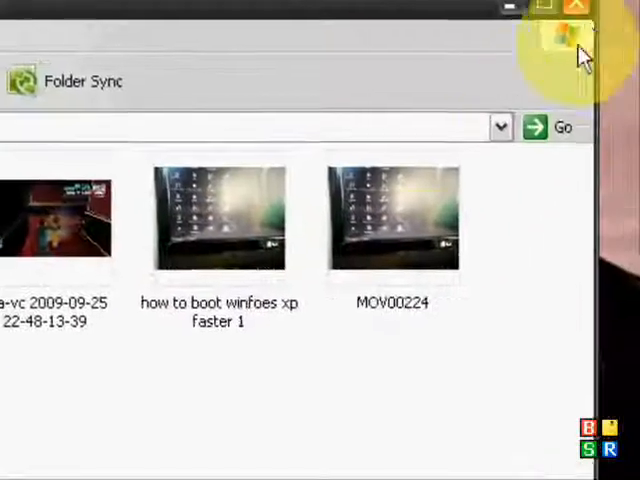
right_click(358, 248)
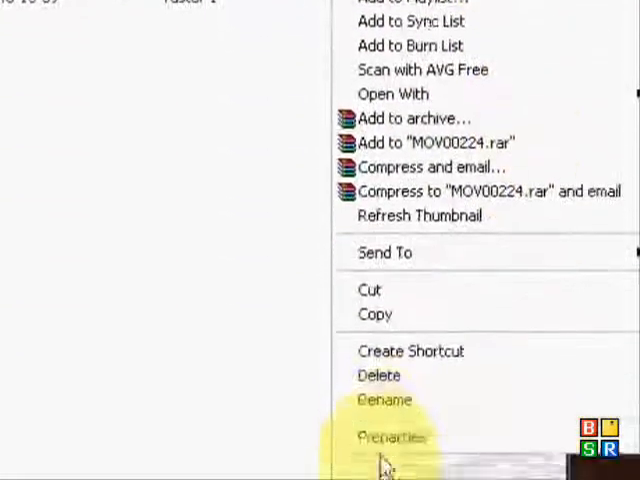
click(386, 394)
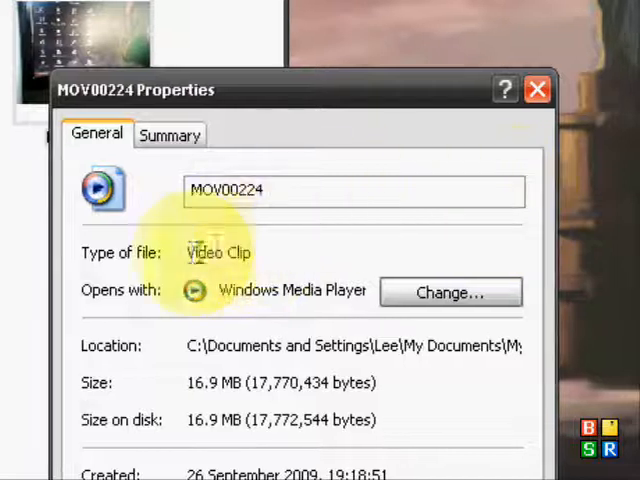
click(185, 140)
click(100, 140)
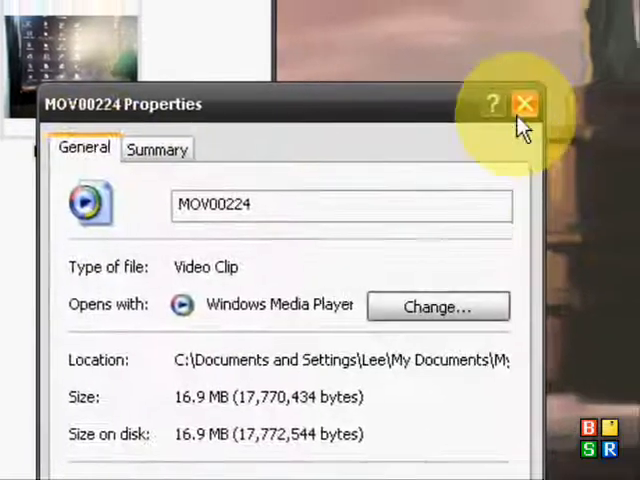